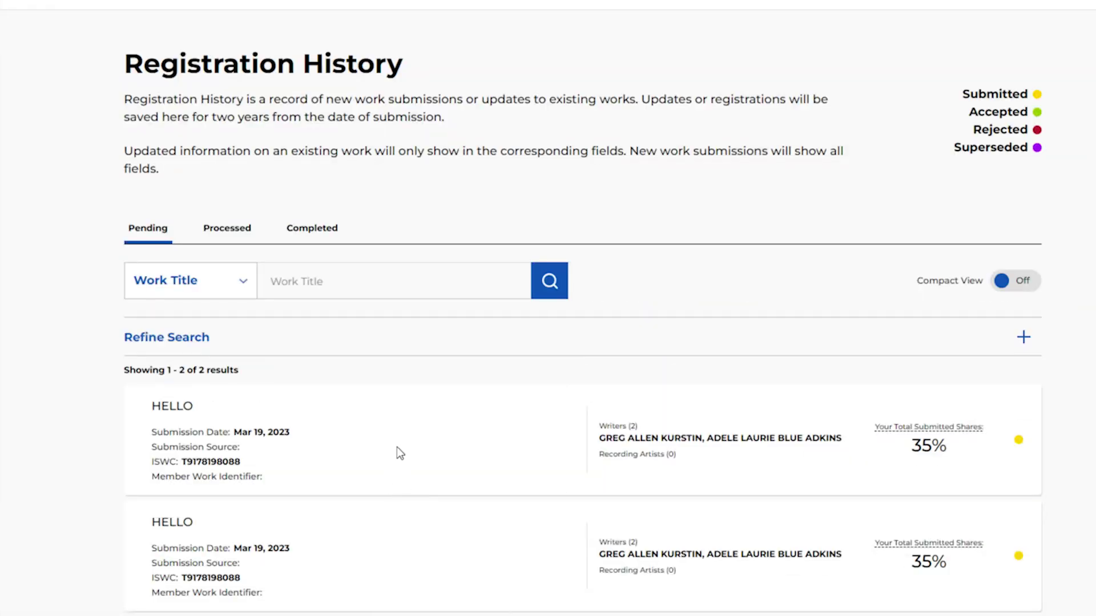
# View the first pending HELLO submission and highlight its publisher Major Publishing TEST
pyautogui.click(396, 447)
pyautogui.scroll(-4, 493, 340)
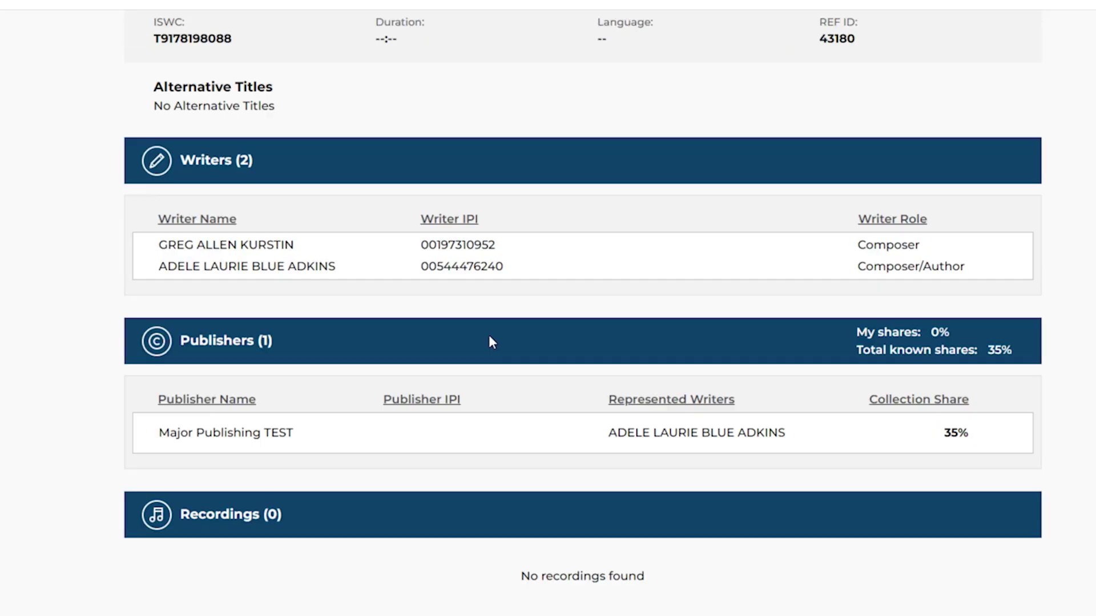
pyautogui.moveTo(337, 388); pyautogui.dragTo(115, 383)
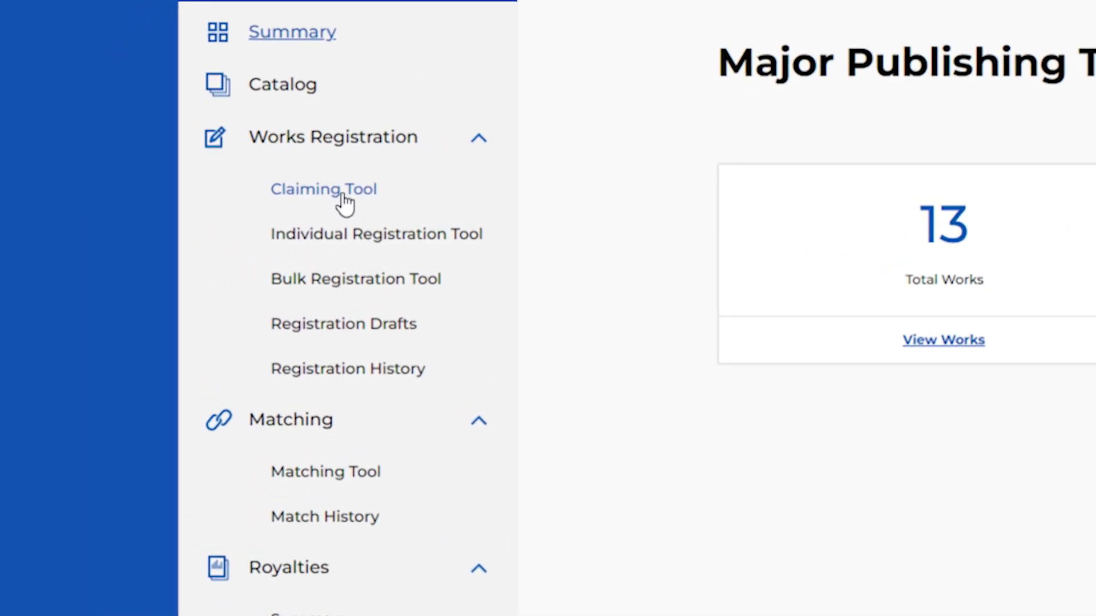
# Search the Claiming Tool for title 'hello' by writer 'adele adkins', then start another criterion
pyautogui.click(345, 200)
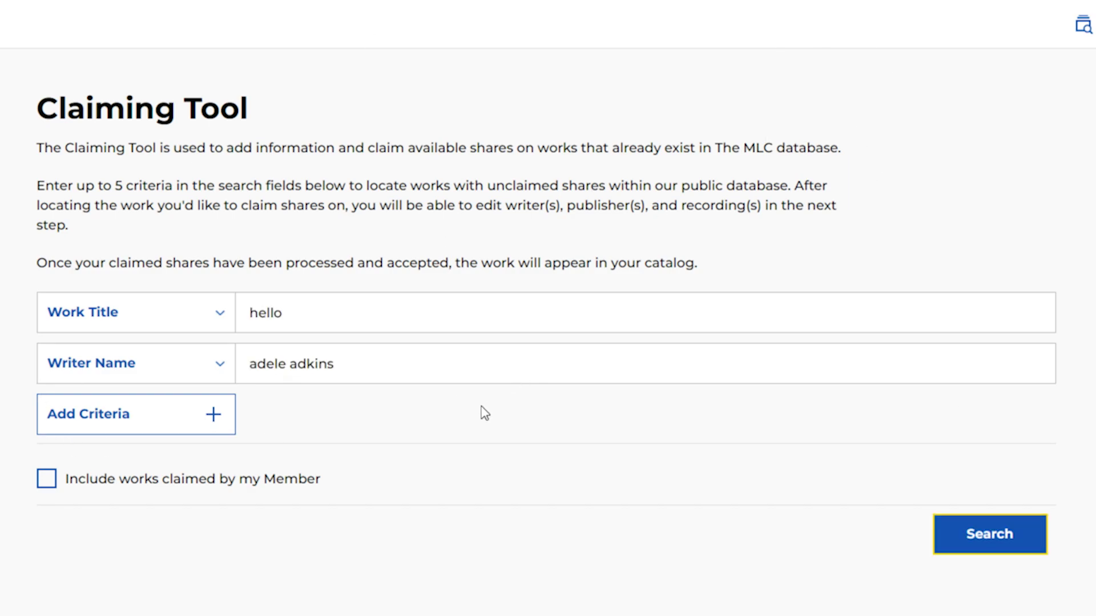
pyautogui.press('Return')
pyautogui.scroll(-3, 496, 445)
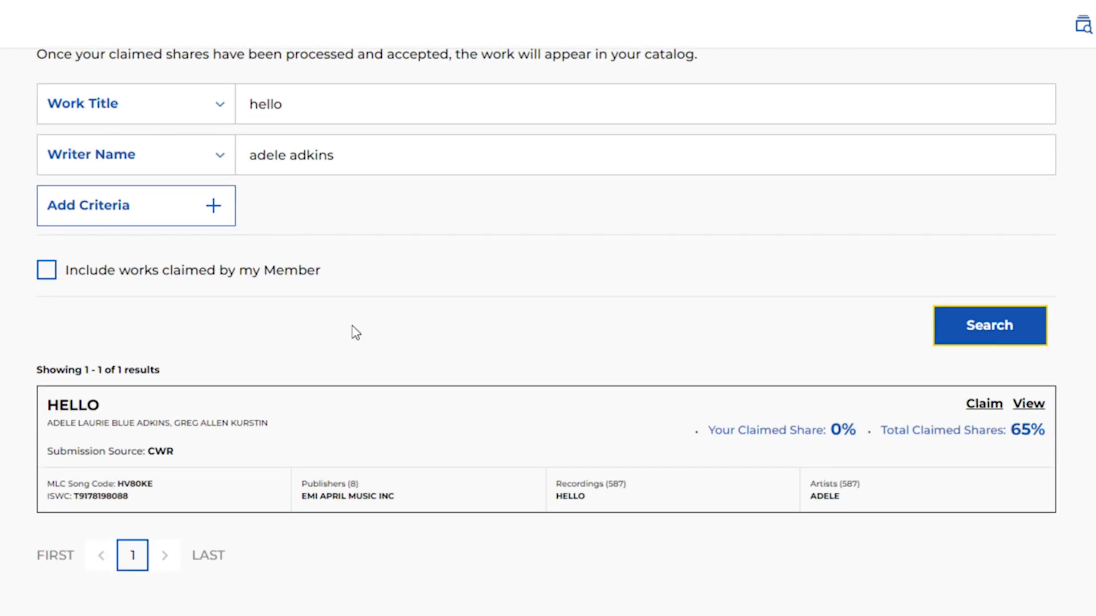
pyautogui.click(197, 206)
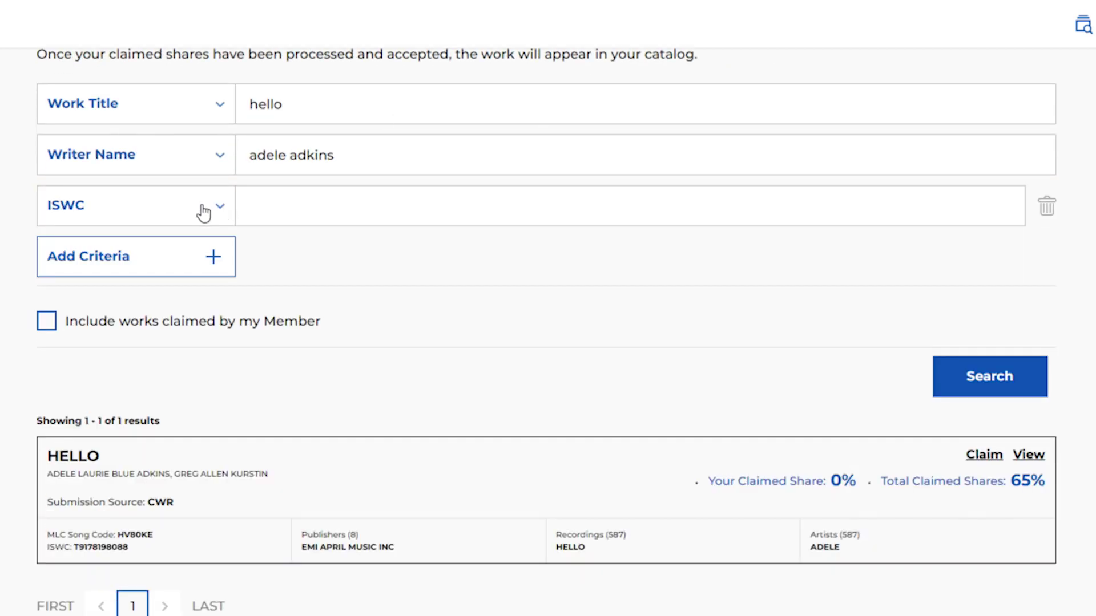
# Leave the extra criterion unused and highlight the 65% total claimed shares on HELLO
pyautogui.click(198, 206)
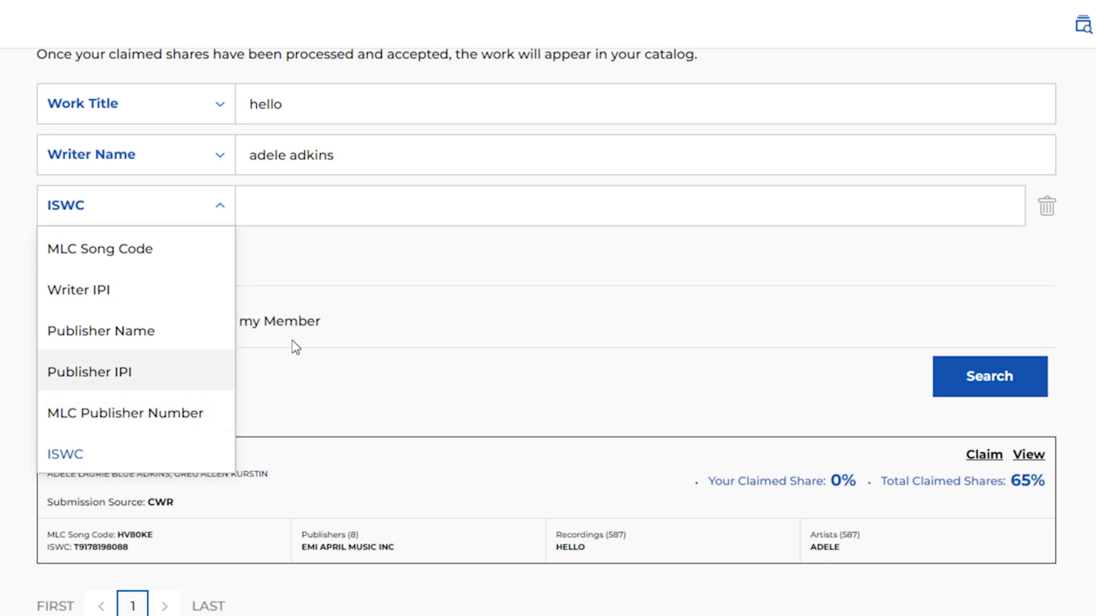
pyautogui.click(348, 270)
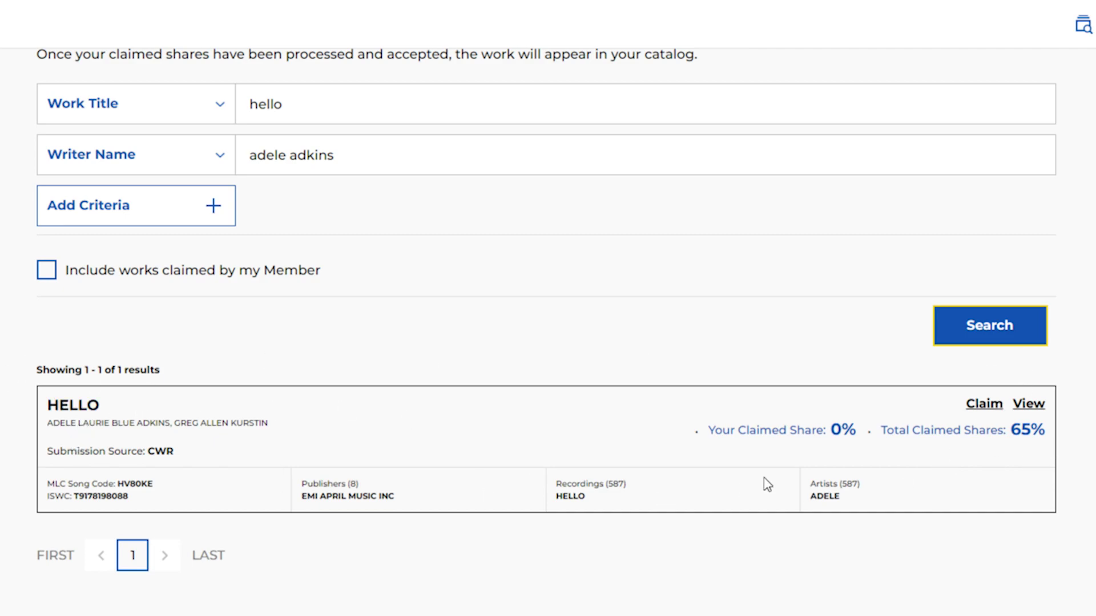
pyautogui.moveTo(1050, 431); pyautogui.dragTo(1008, 434)
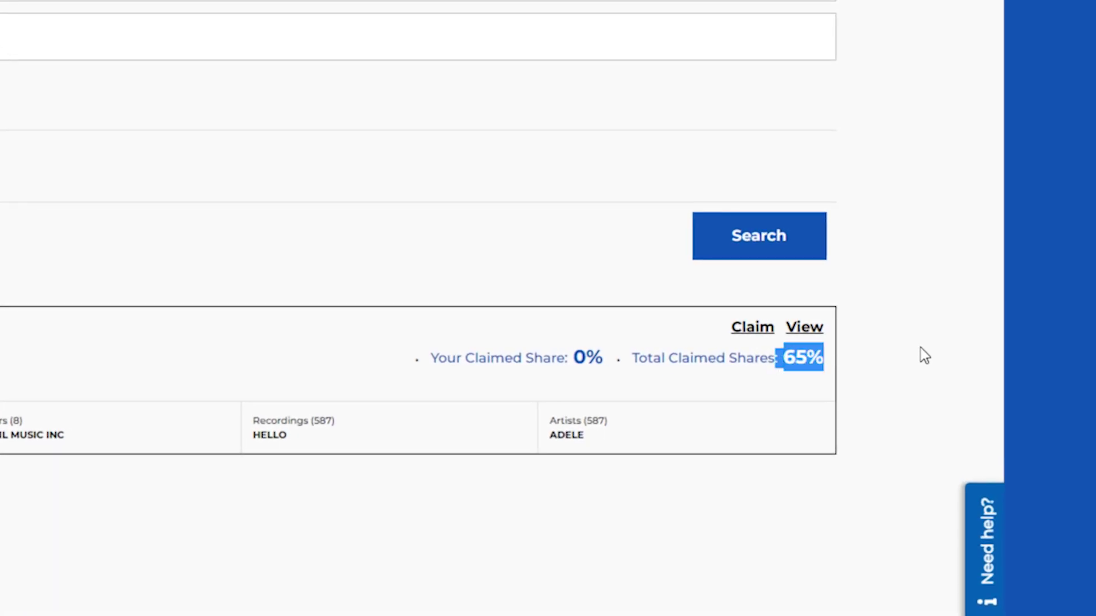
pyautogui.click(847, 360)
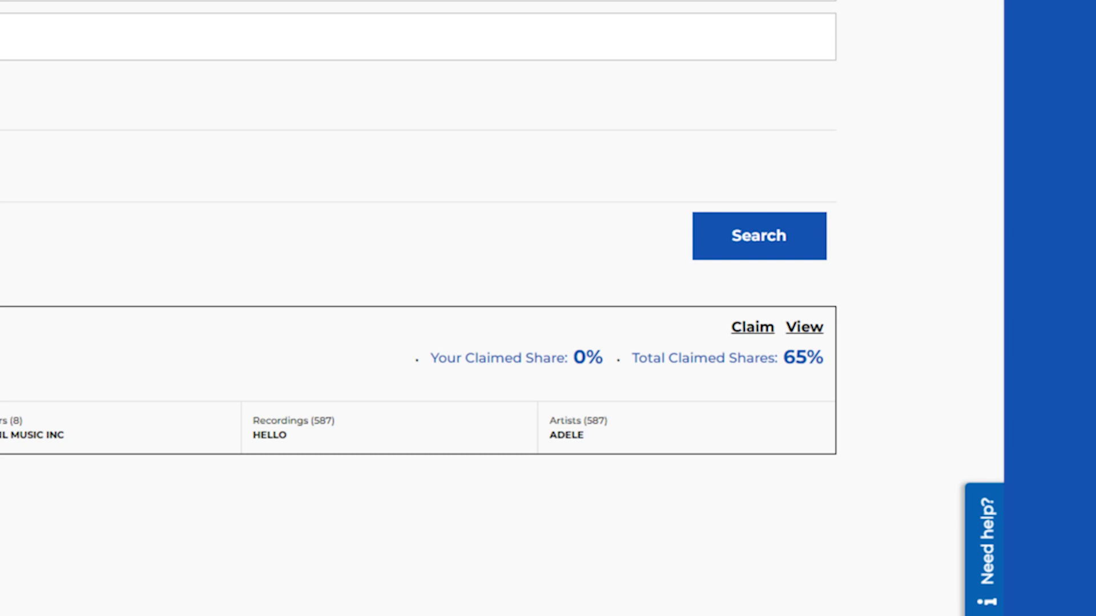
pyautogui.click(753, 327)
pyautogui.scroll(5, 158, 296)
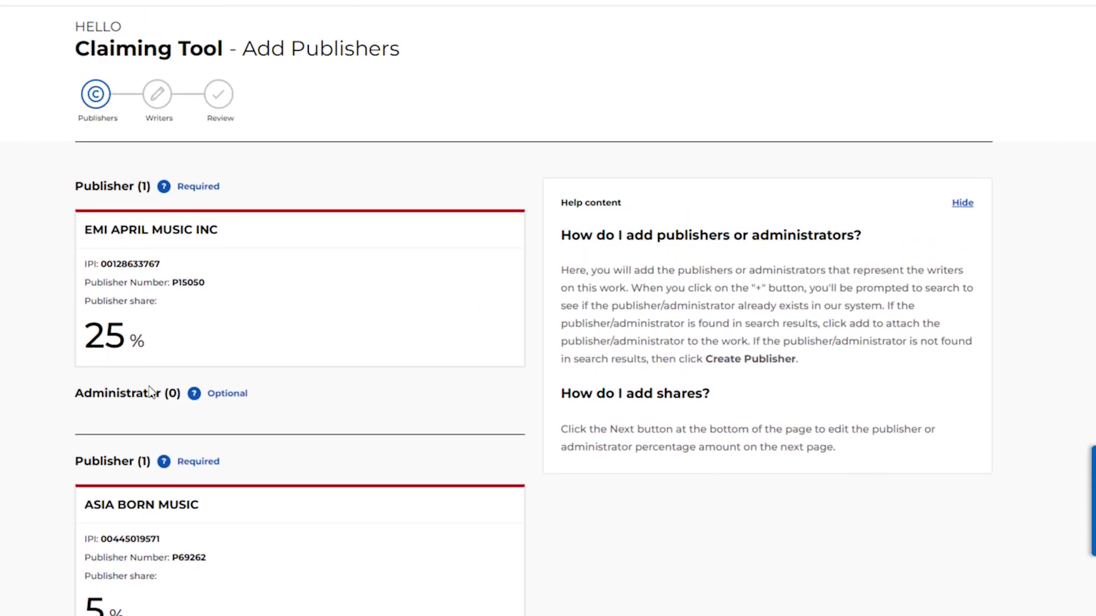
pyautogui.scroll(-5, 300, 360)
pyautogui.scroll(-5, 300, 360)
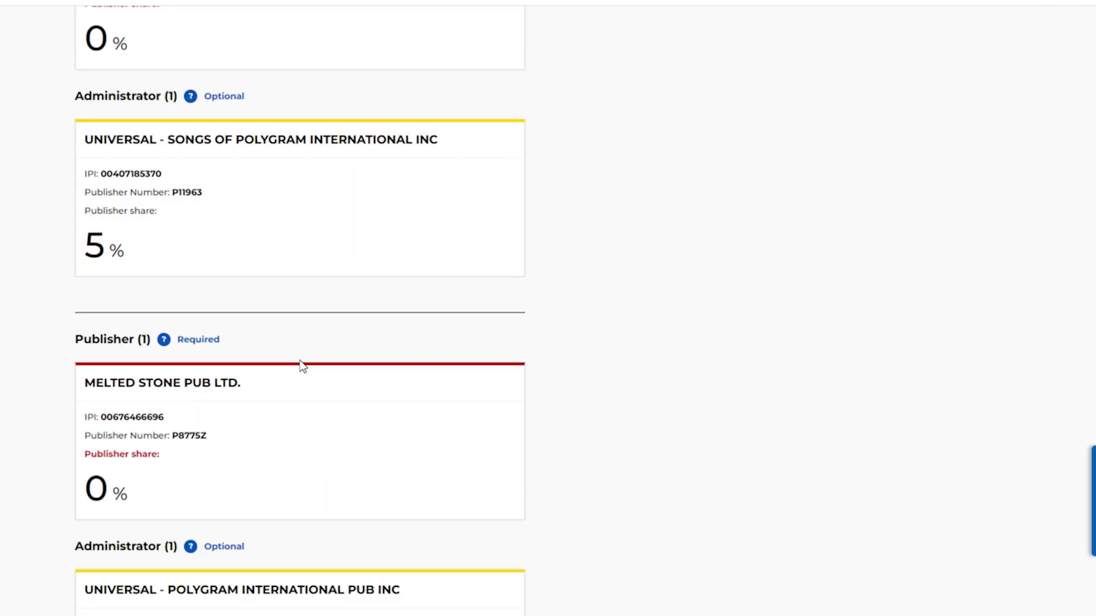
pyautogui.scroll(-5, 300, 360)
pyautogui.scroll(-4, 300, 357)
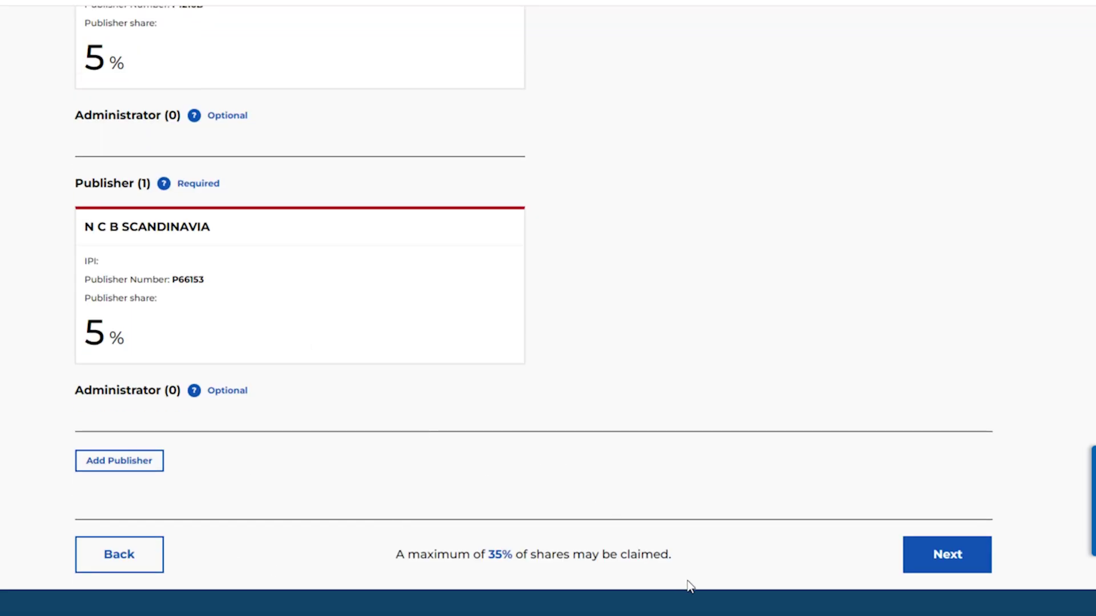
pyautogui.moveTo(395, 554); pyautogui.dragTo(463, 558)
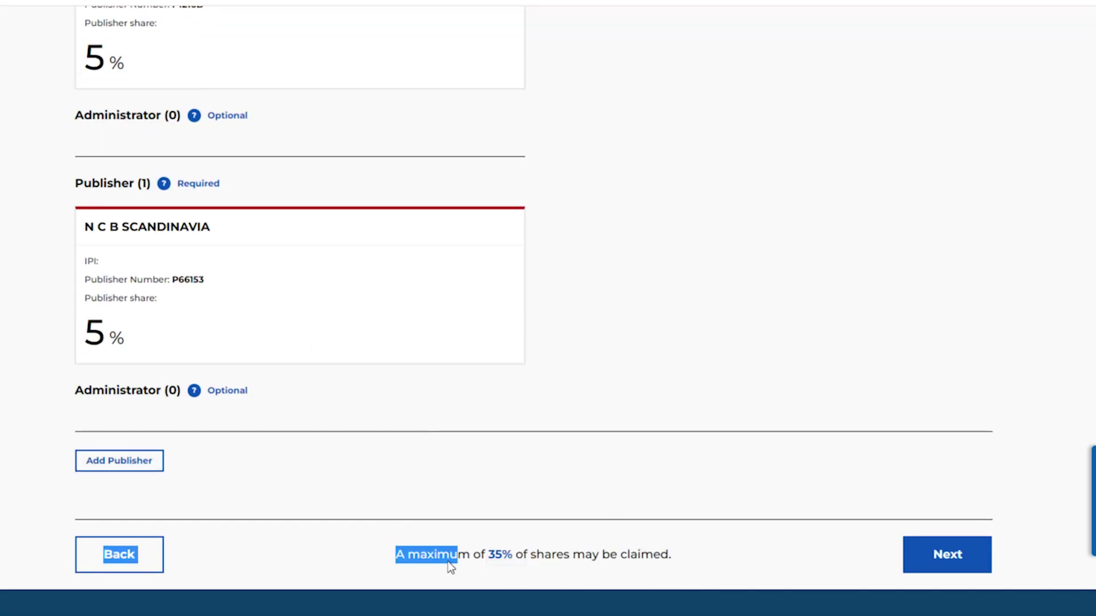
pyautogui.tripleClick(558, 561)
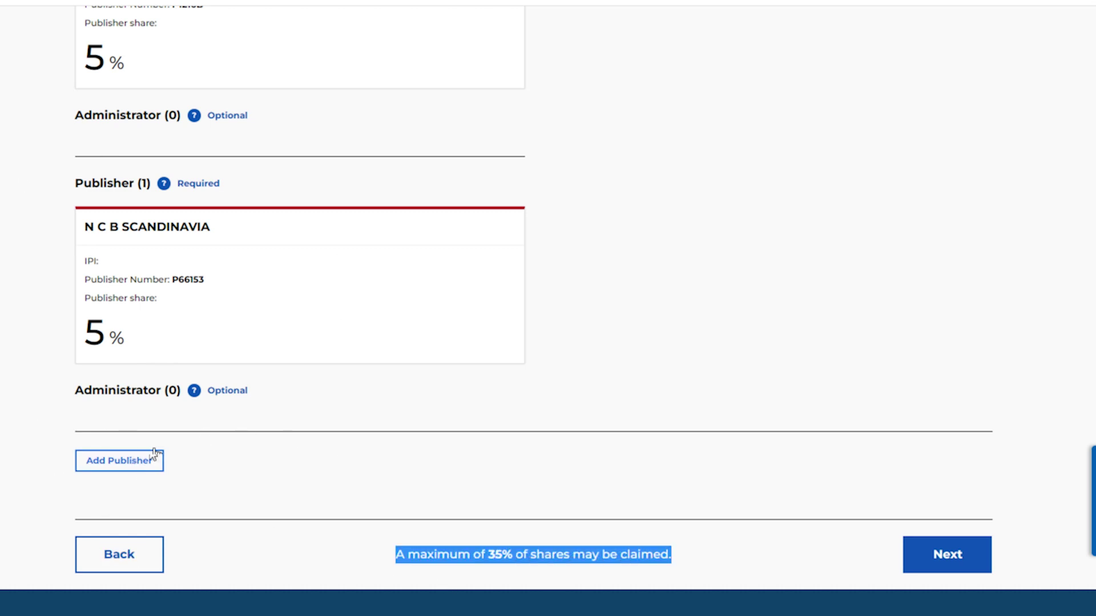
pyautogui.click(342, 540)
pyautogui.scroll(8, 581, 456)
pyautogui.scroll(5, 581, 456)
pyautogui.scroll(8, 581, 456)
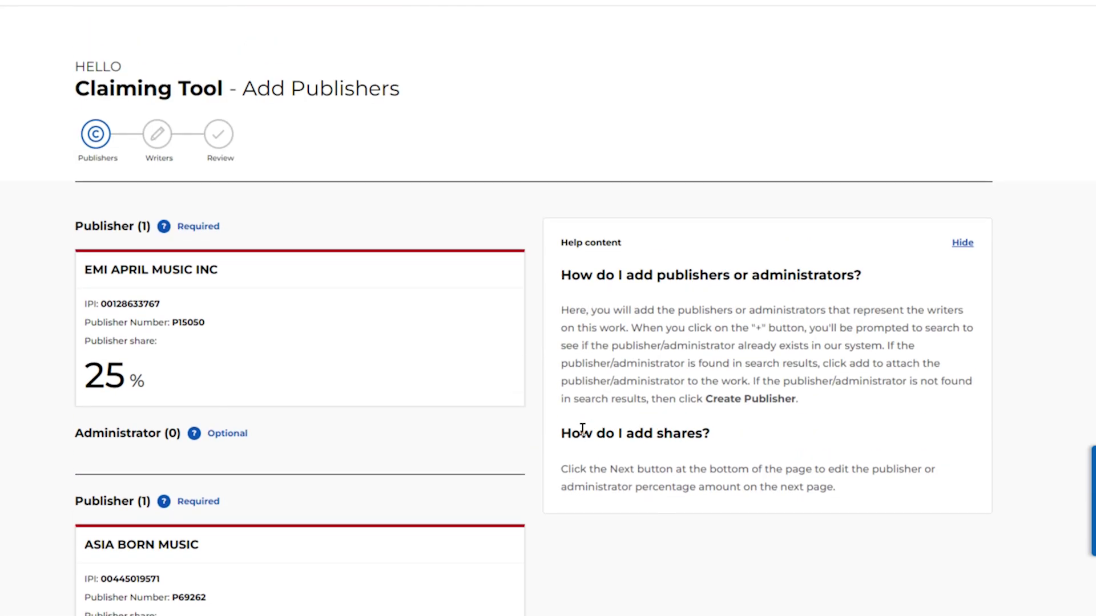
pyautogui.scroll(-8, 252, 302)
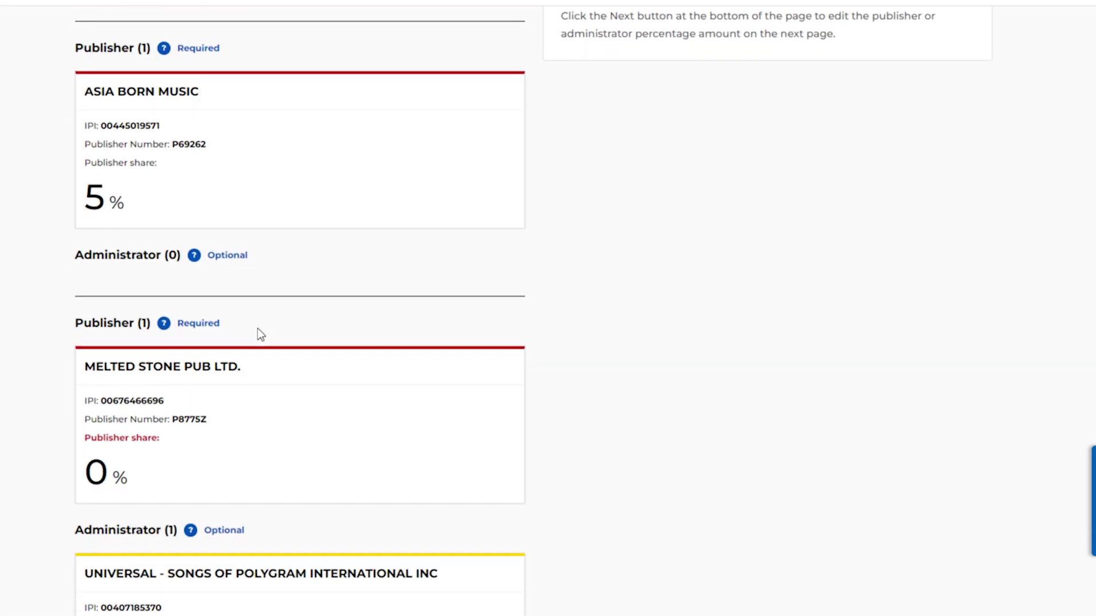
pyautogui.scroll(-8, 258, 328)
pyautogui.scroll(-8, 260, 335)
pyautogui.scroll(-5, 259, 334)
pyautogui.tripleClick(570, 554)
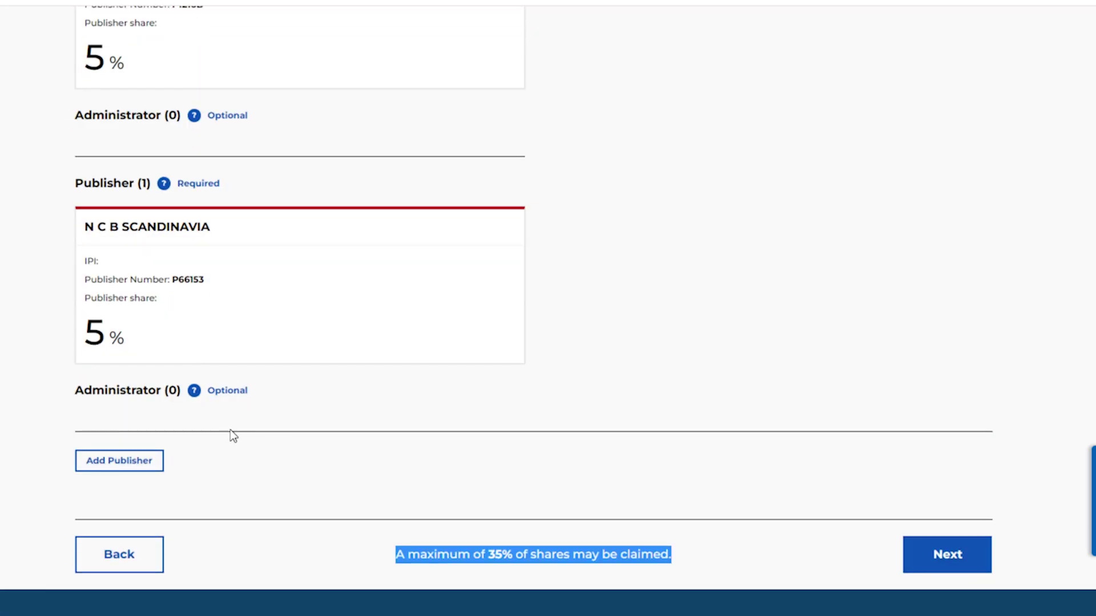
pyautogui.click(570, 553)
pyautogui.tripleClick(570, 554)
pyautogui.click(119, 460)
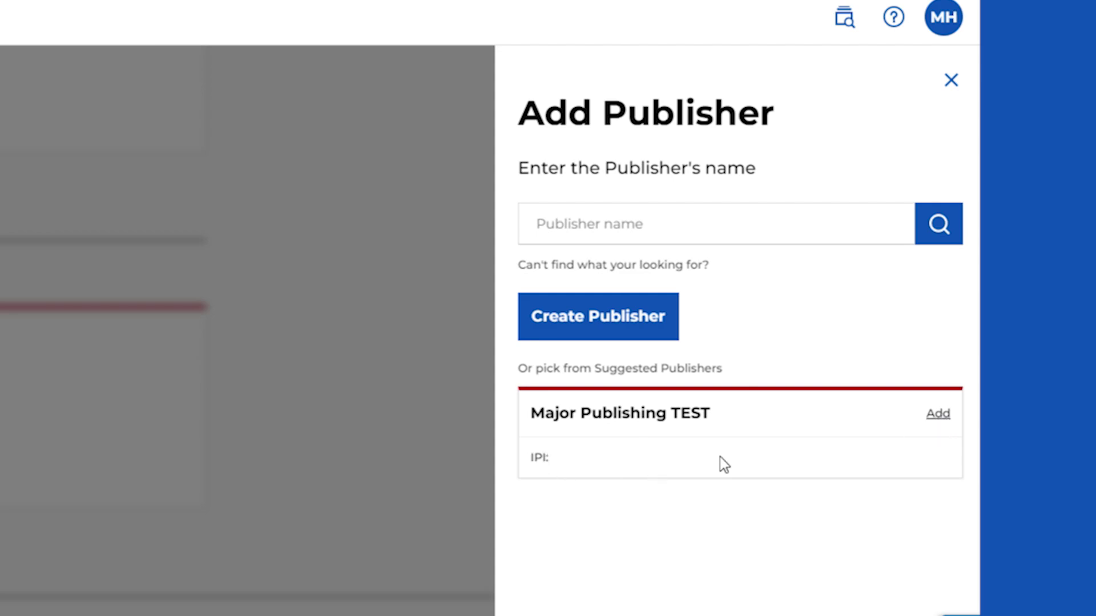
# Add Major Publishing TEST from the suggested publishers to the HELLO claim
pyautogui.click(939, 414)
pyautogui.scroll(-5, 708, 271)
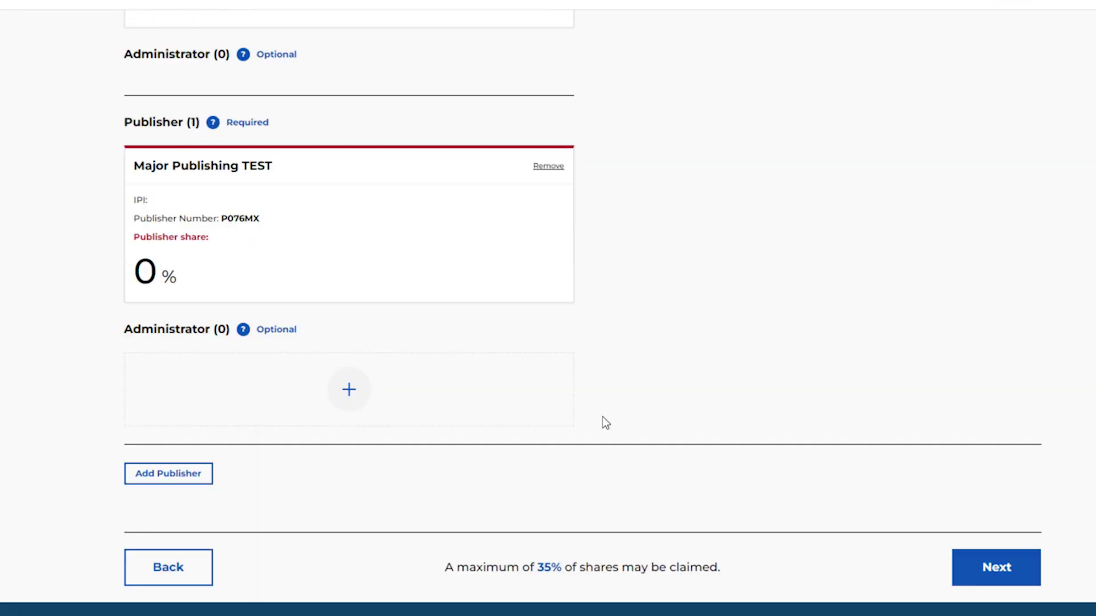
# Set Major Publishing TEST's share to 35% representing Adele Adkins and reach the Review step
pyautogui.click(962, 570)
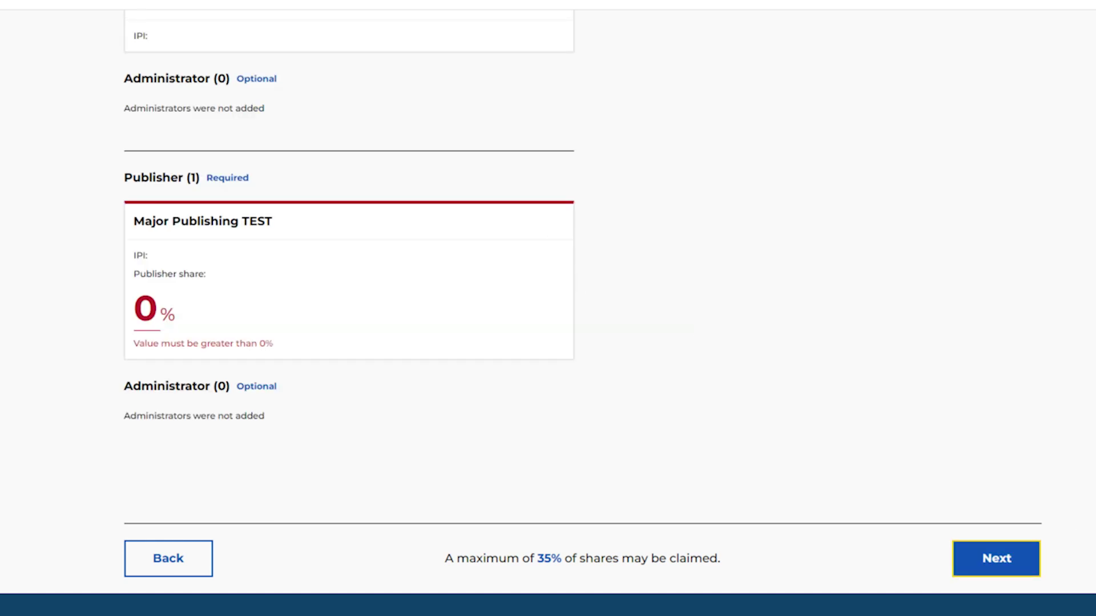
pyautogui.click(155, 310)
pyautogui.press('BackSpace')
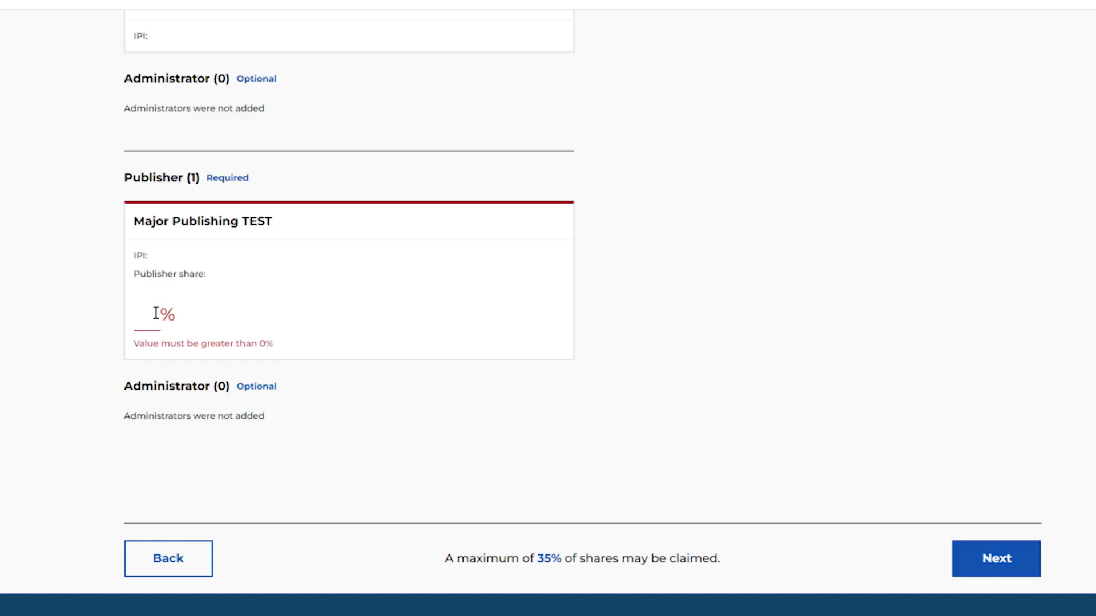
pyautogui.write('35')
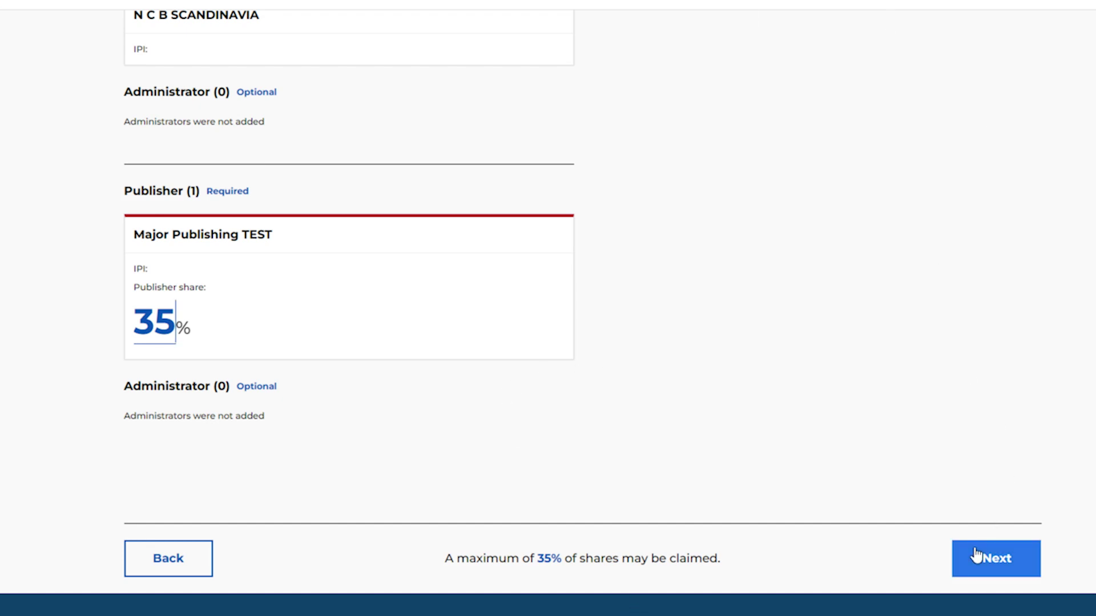
pyautogui.click(996, 558)
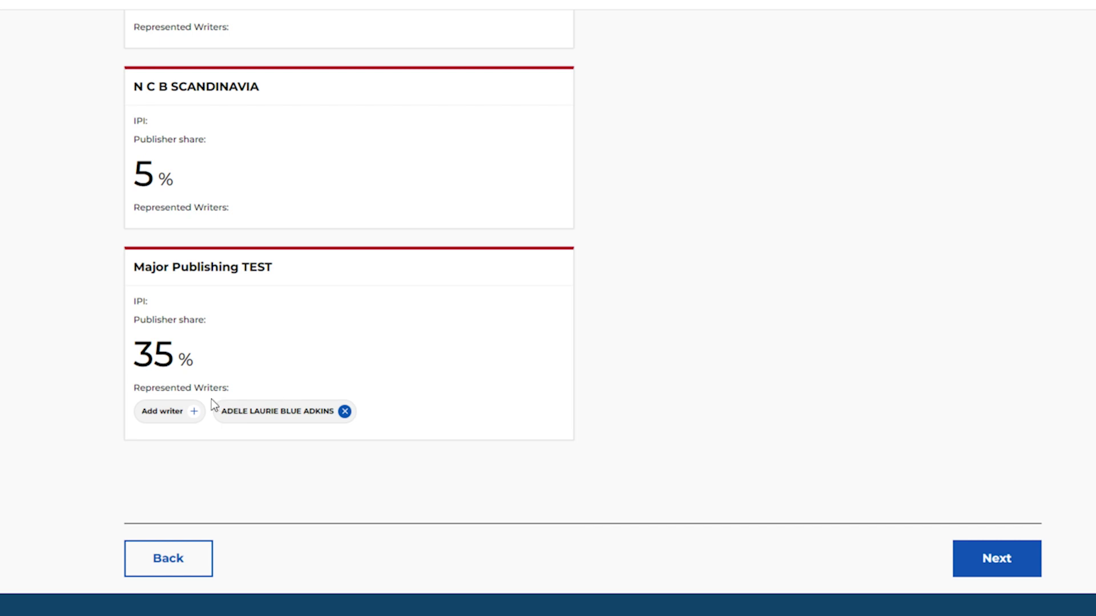
pyautogui.click(1019, 561)
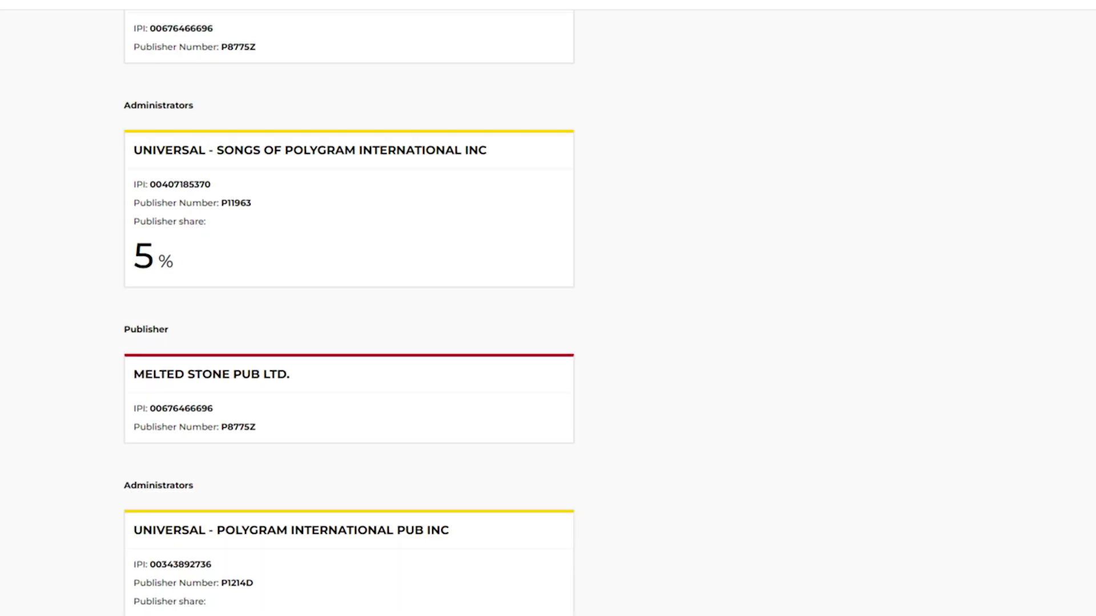
pyautogui.scroll(10, 499, 380)
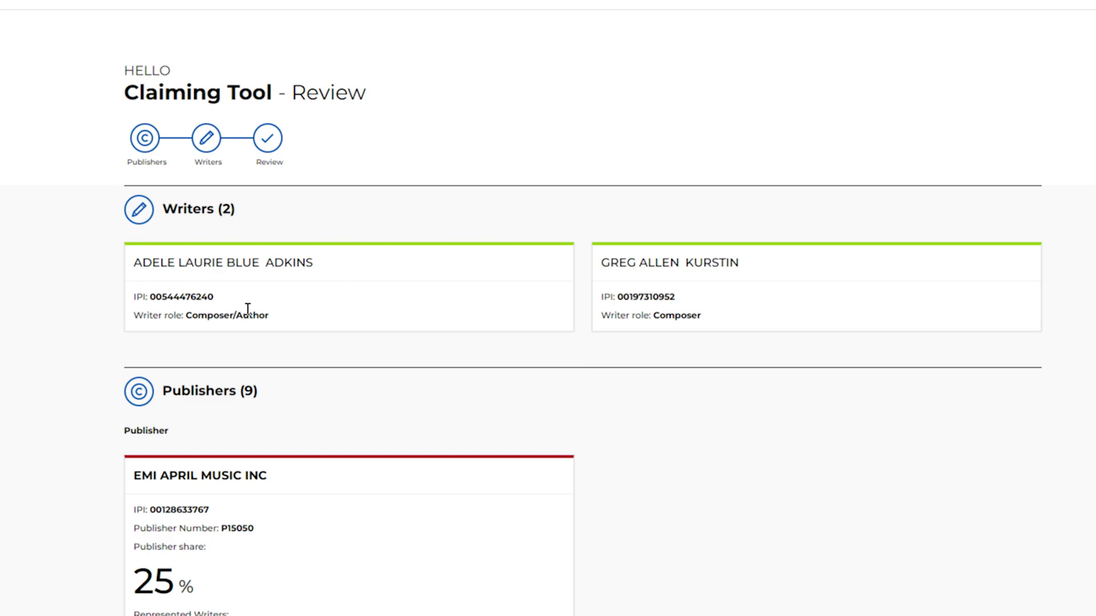
pyautogui.scroll(-5, 742, 324)
pyautogui.scroll(-4, 699, 428)
pyautogui.scroll(-4, 645, 314)
pyautogui.scroll(-5, 591, 426)
pyautogui.scroll(-8, 595, 433)
pyautogui.scroll(-4, 595, 433)
pyautogui.scroll(-2, 595, 432)
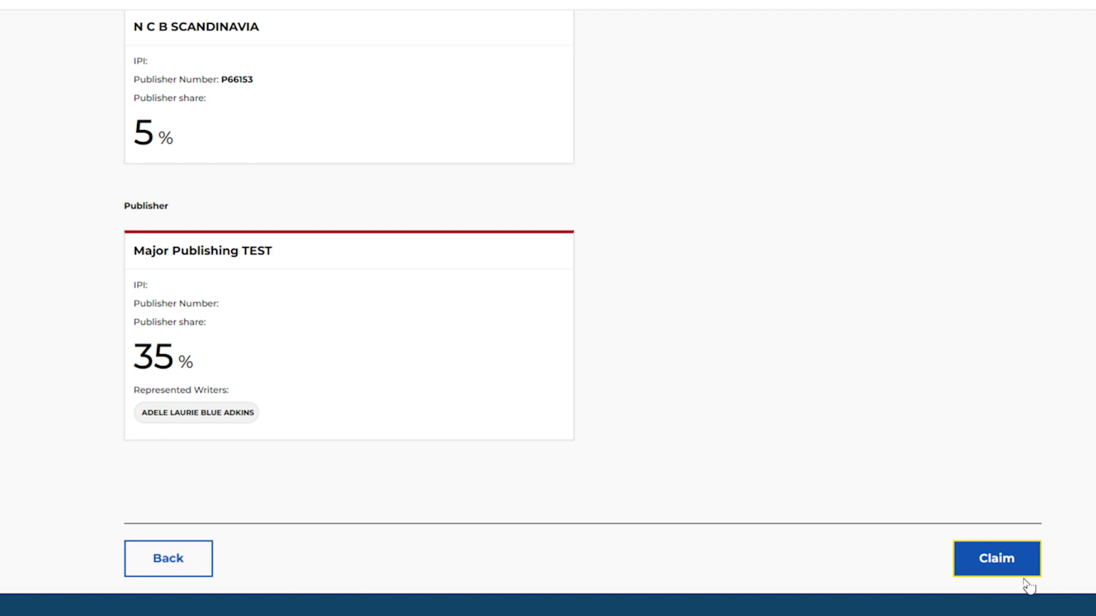
# Submit the HELLO claim and confirm it in the Confirm Claim dialog
pyautogui.click(997, 558)
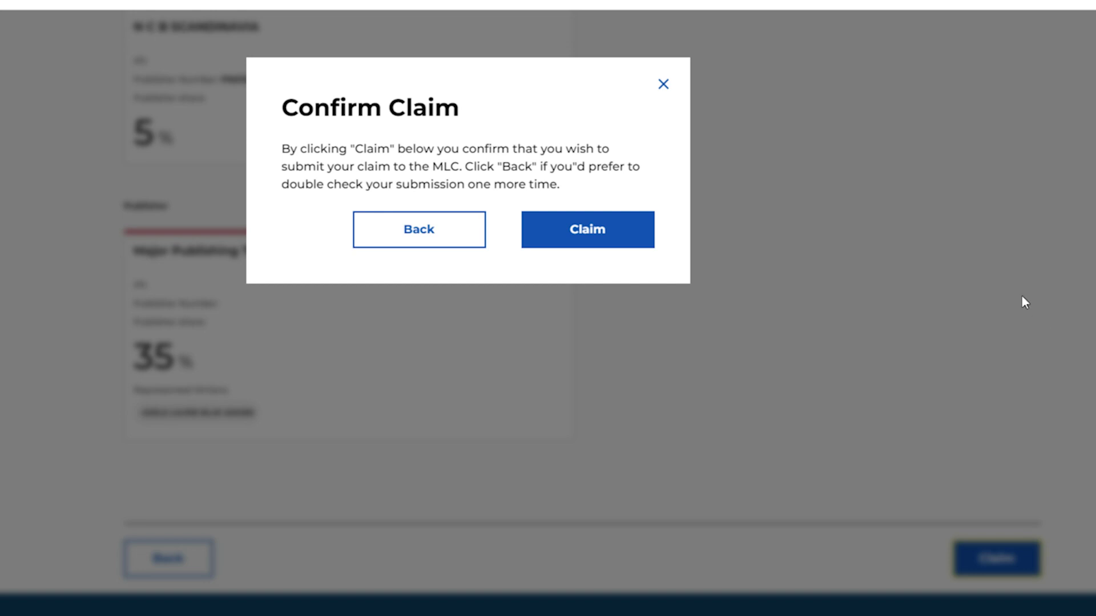
pyautogui.click(637, 230)
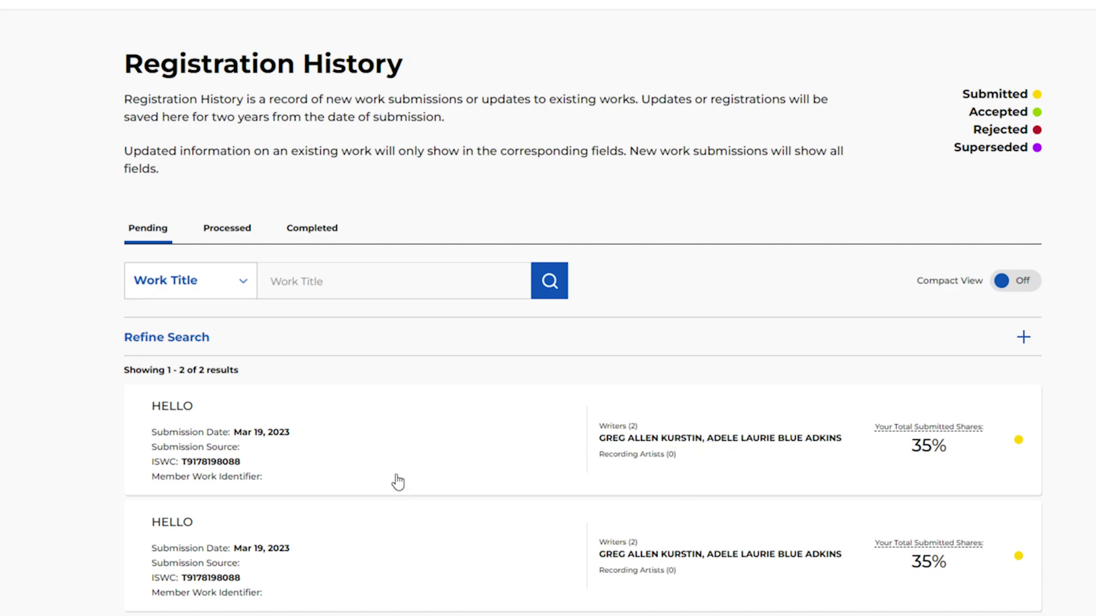
pyautogui.click(398, 454)
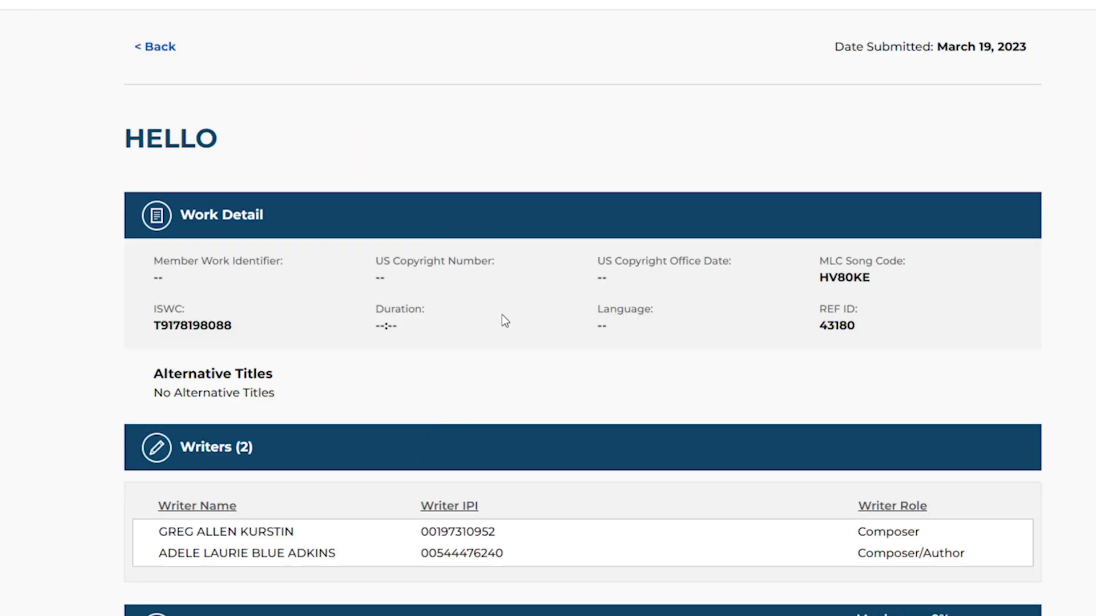
pyautogui.scroll(-4, 491, 335)
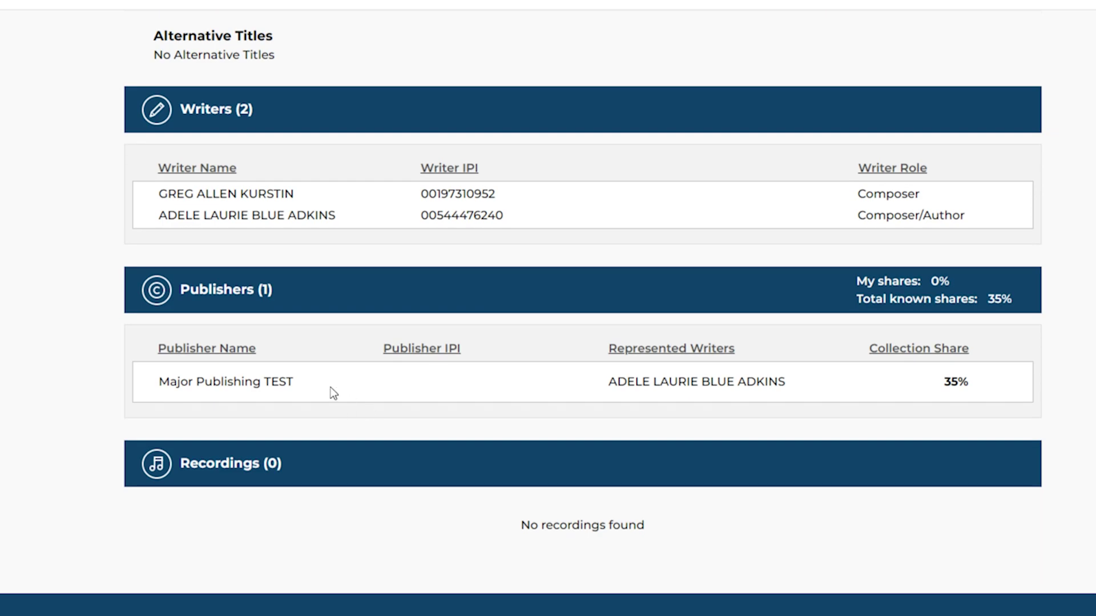
pyautogui.moveTo(333, 392); pyautogui.dragTo(126, 387)
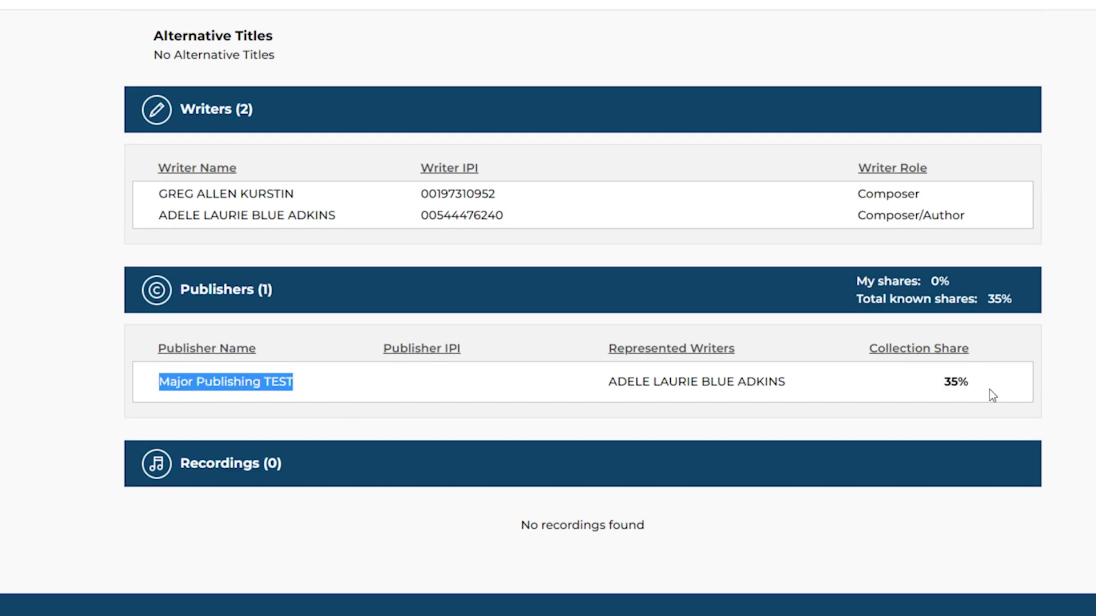
pyautogui.scroll(5, 989, 390)
pyautogui.click(163, 44)
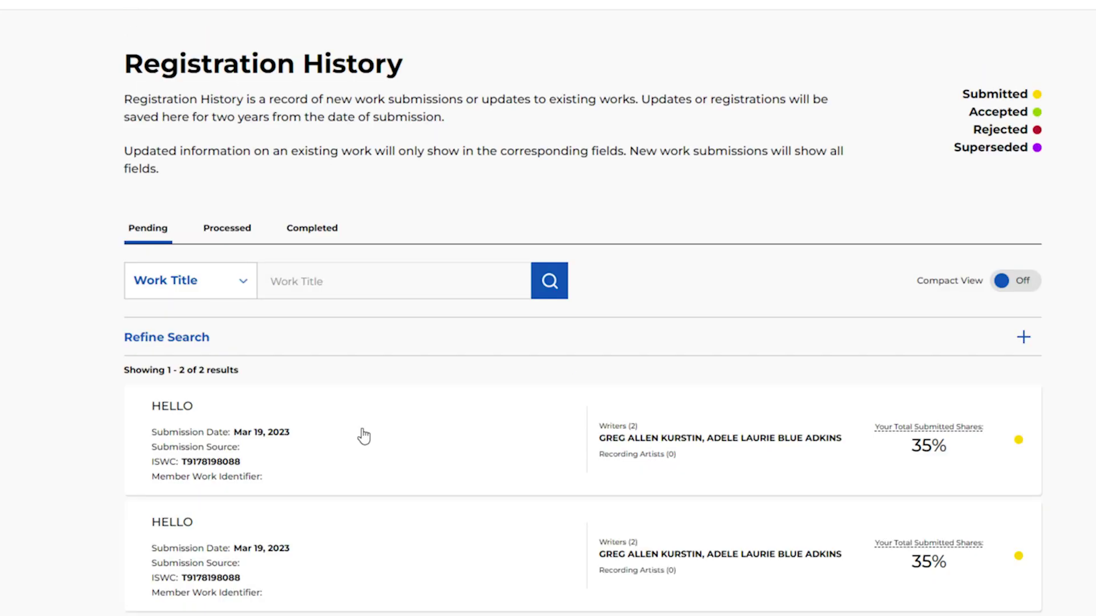